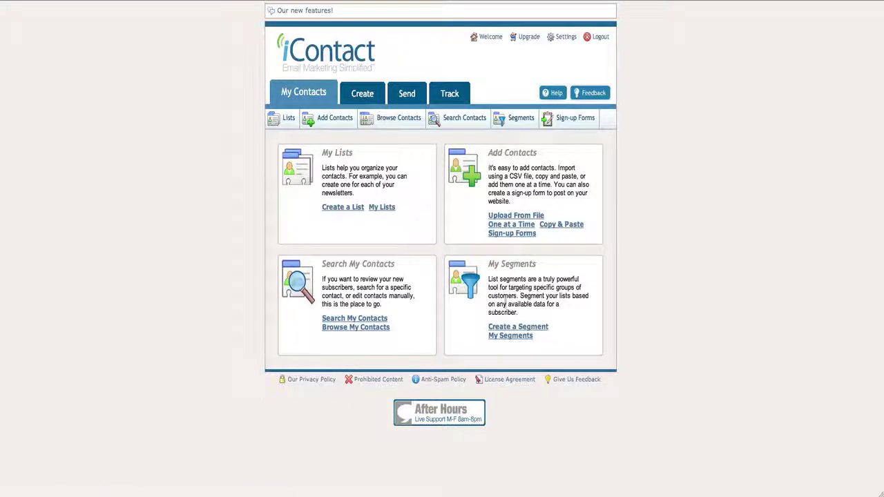
Start a new sign-up form from the Sign-up Forms list, showing default colours 000000, ffffff and 226699
left_click(556, 119)
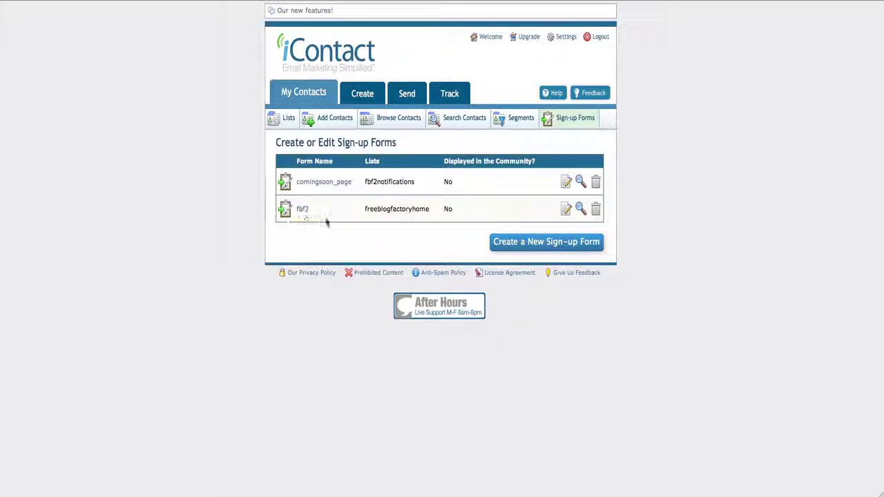
left_click(515, 247)
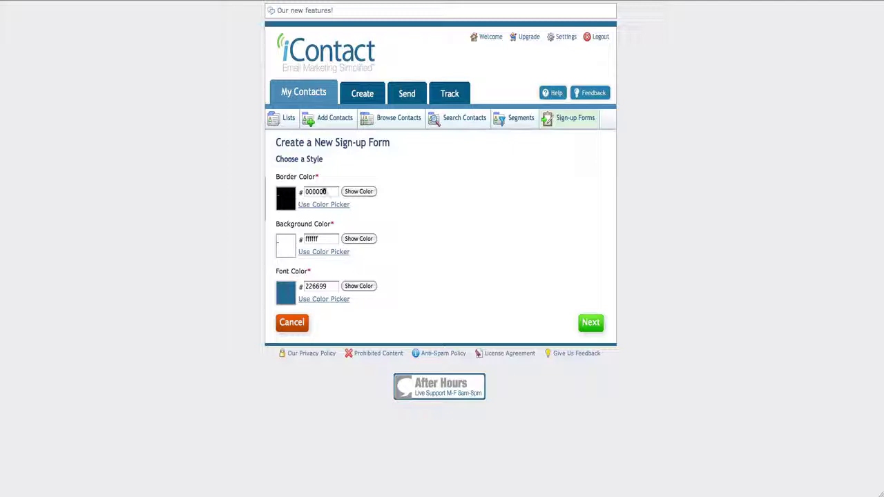
Keep the default colours and send sign-ups to the fbf2owners list
left_click(584, 324)
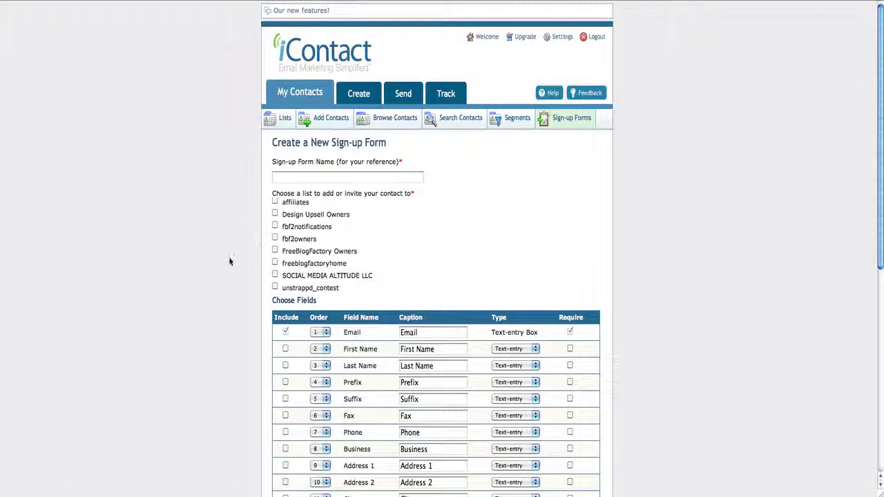
left_click(275, 238)
scroll(222, 243, "down", 4)
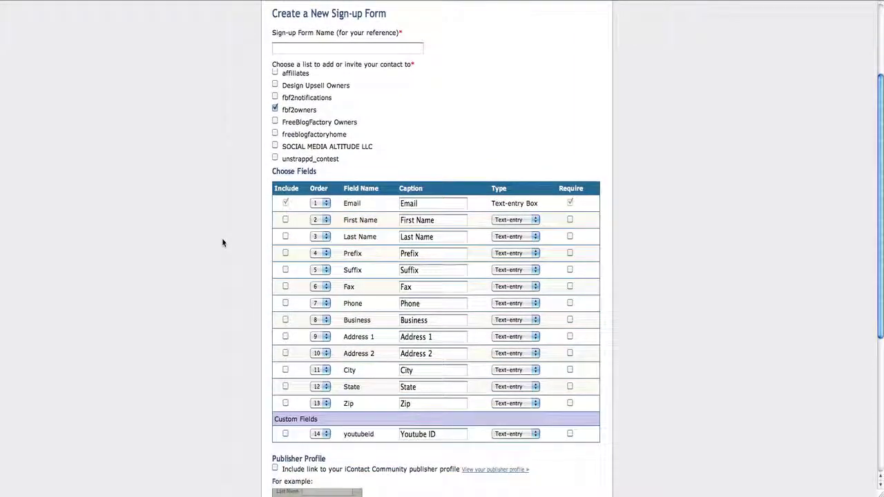
scroll(222, 243, "down", 2)
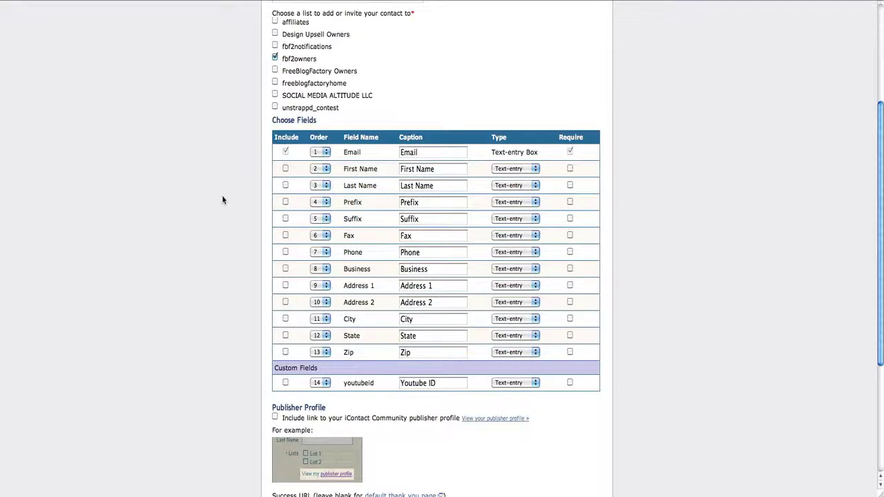
scroll(222, 199, "down", 2)
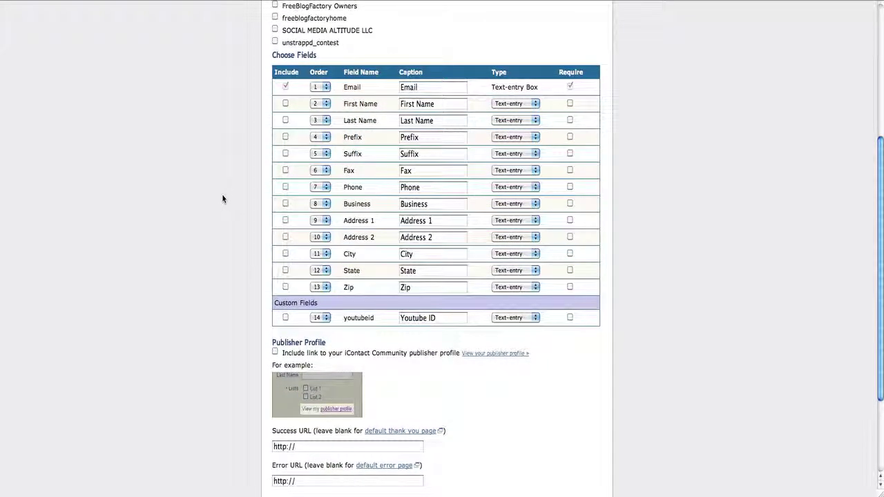
scroll(223, 198, "down", 4)
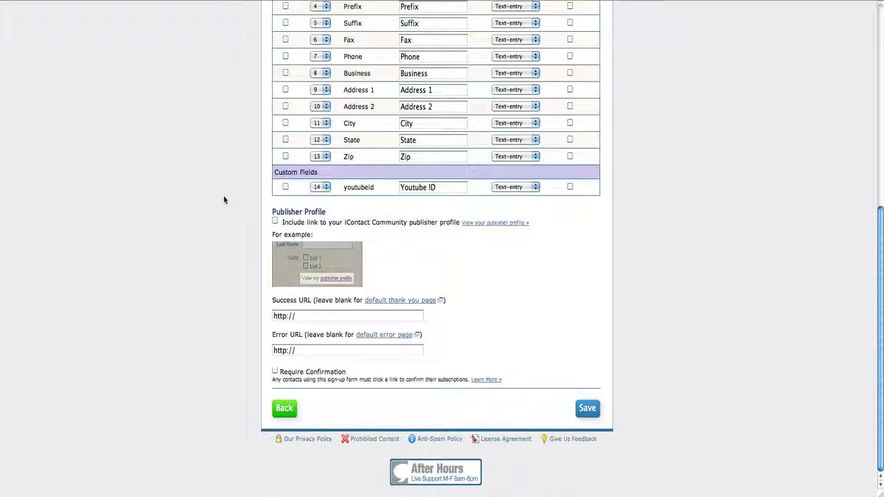
scroll(223, 197, "up", 2)
scroll(315, 326, "down", 1)
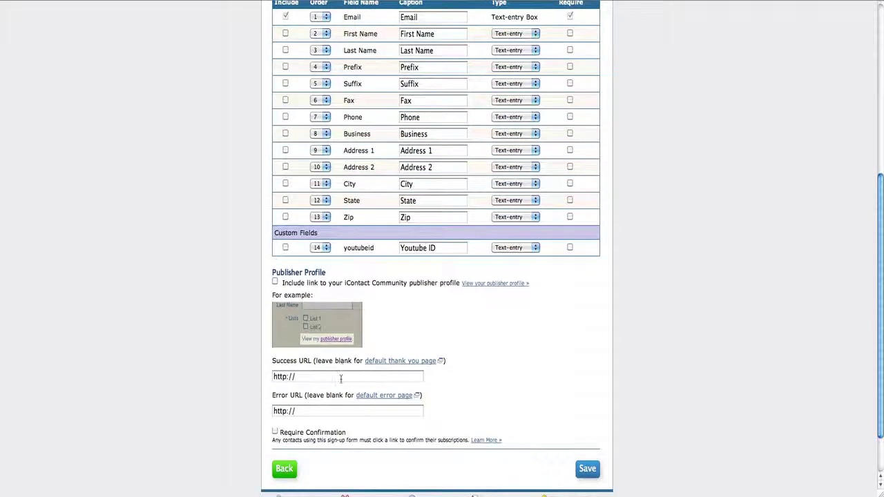
left_click(340, 377)
type("free")
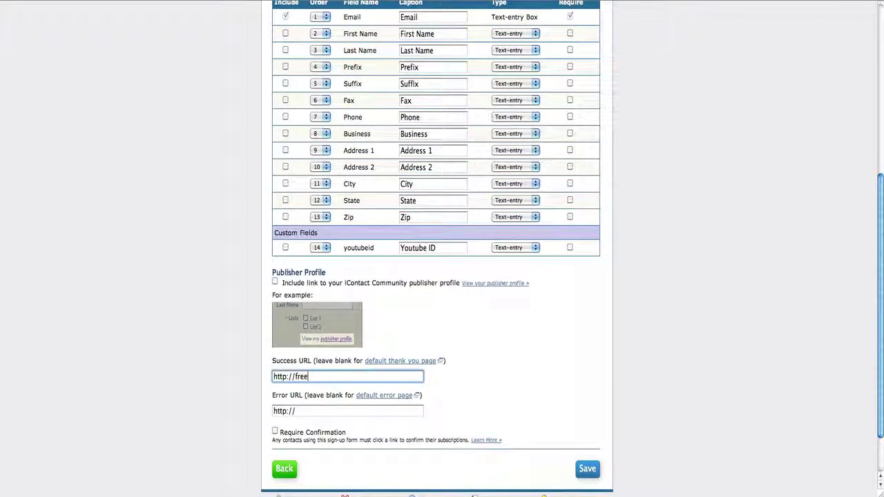
type("blogfactory.com")
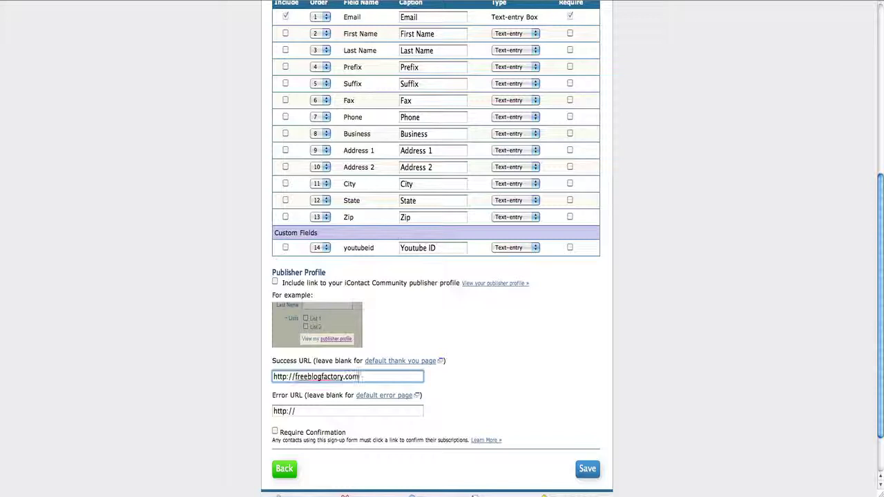
key("Tab")
key("Tab")
key("Right")
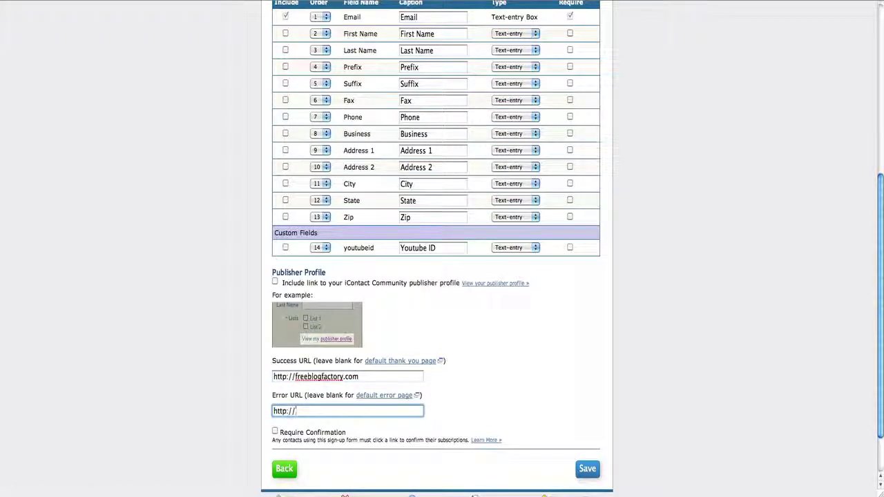
type("freeblogfactory.com")
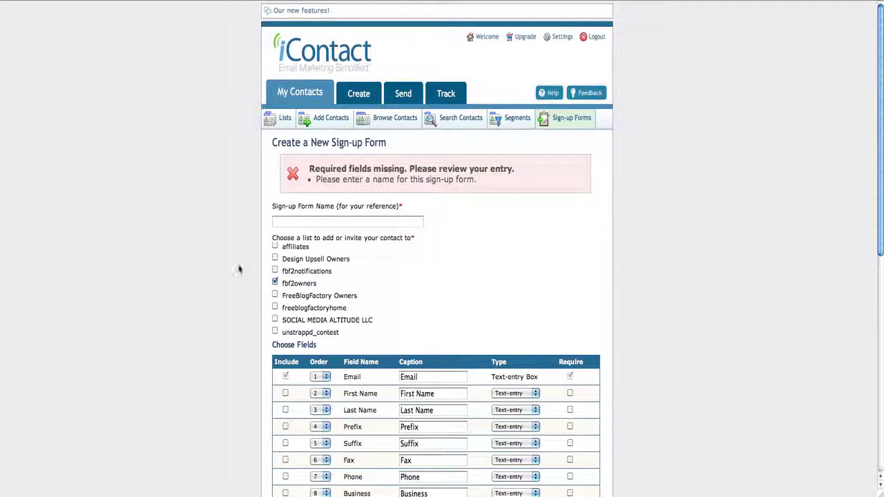
Name the form testform, save it, and select its automatic sign-up code
left_click(318, 221)
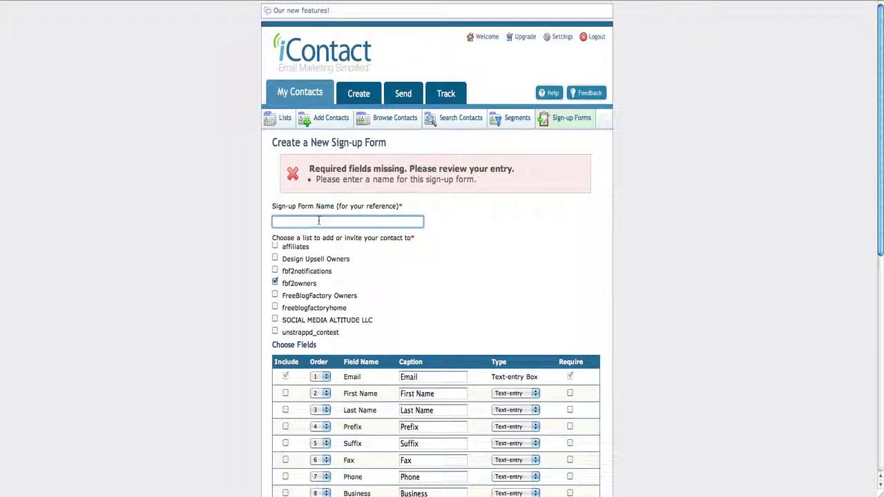
type("testform")
scroll(314, 351, "down", 6)
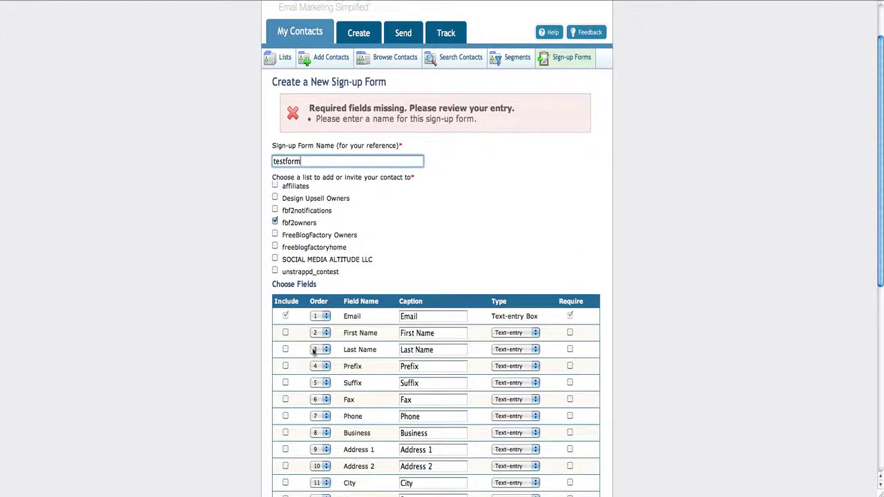
left_click(583, 409)
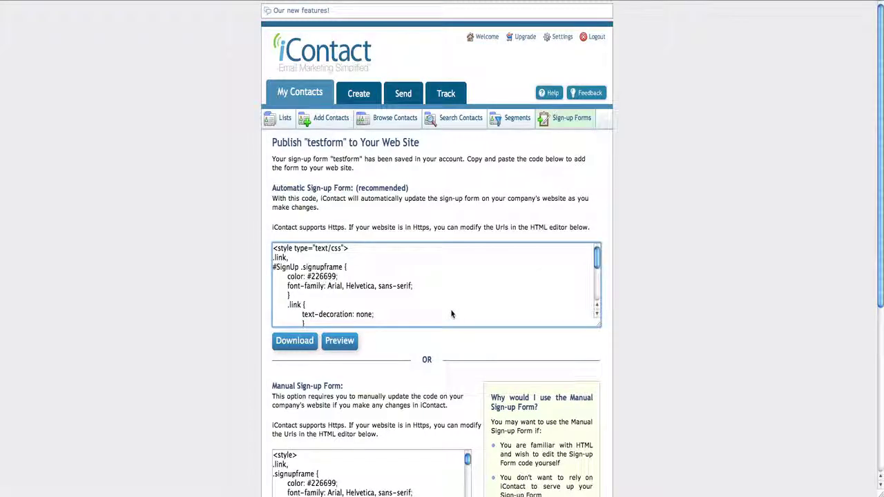
left_click(452, 315)
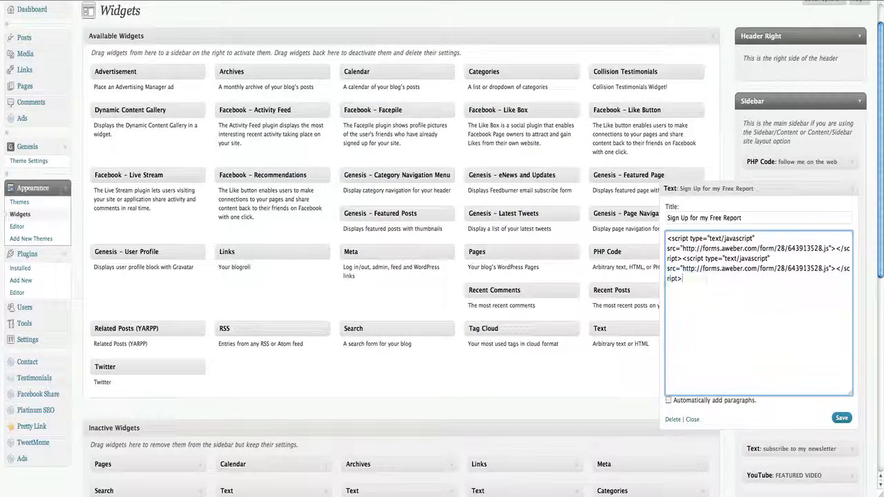
Replace the Free Report widget's second aweber script with the iContact code and save
left_click_drag(683, 279, 683, 259)
left_click(694, 279)
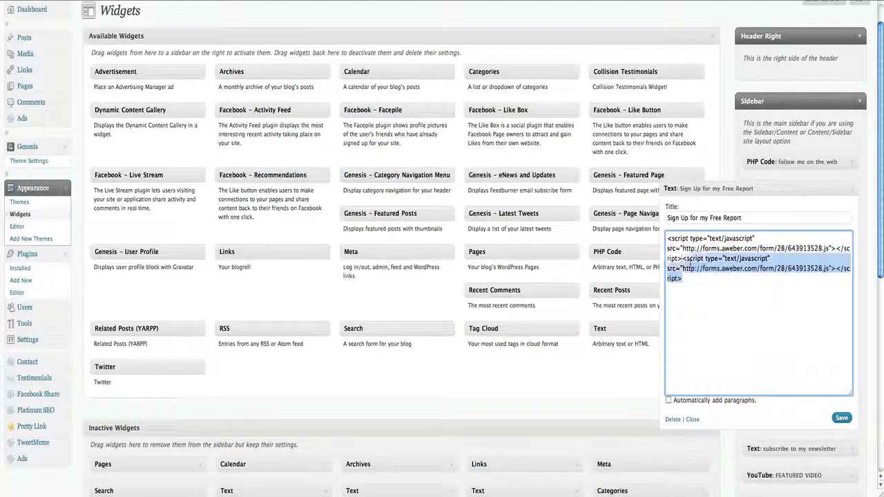
key("ctrl+v")
left_click(843, 418)
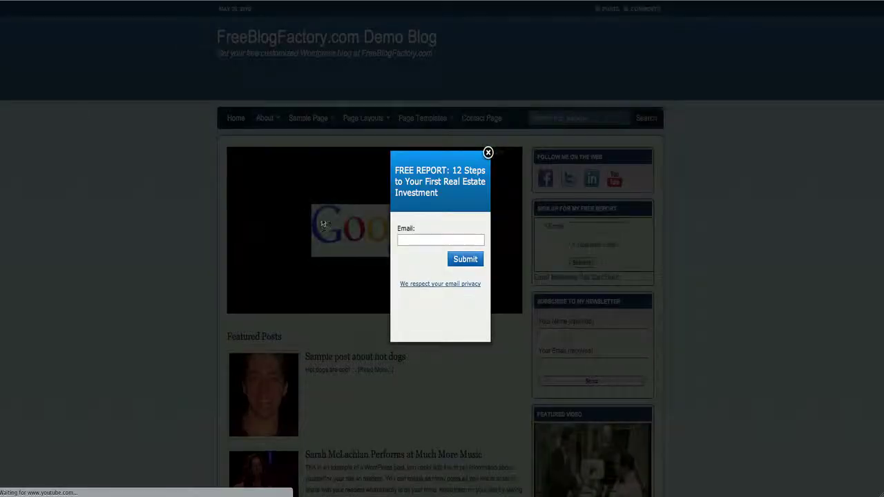
Close the FREE REPORT pop-up and try the Email field of the sidebar sign-up form
left_click(488, 154)
left_click(586, 228)
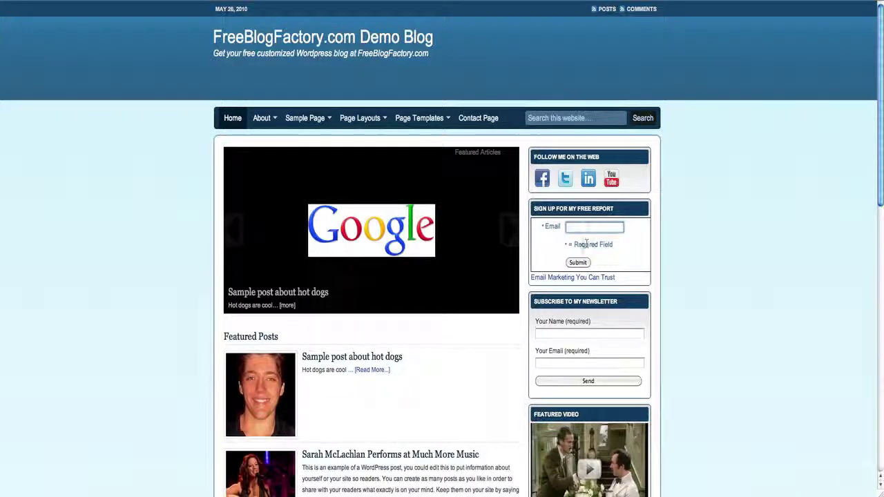
left_click_drag(587, 246, 588, 257)
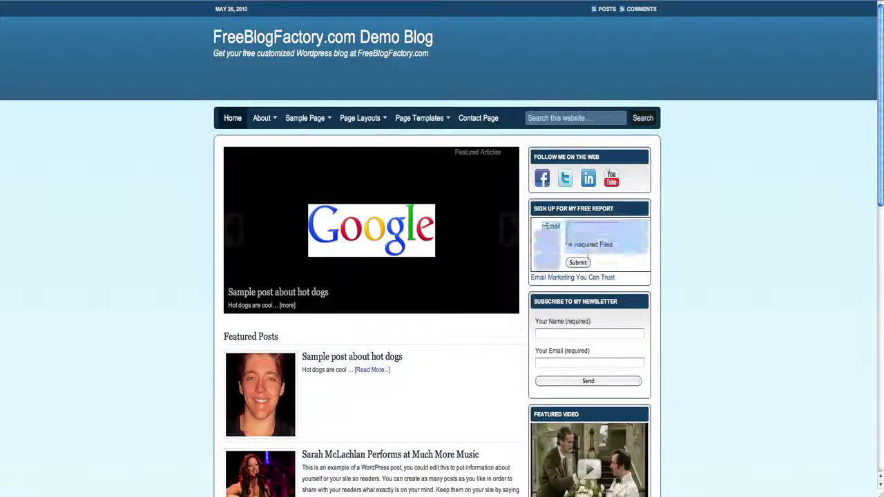
left_click(588, 257)
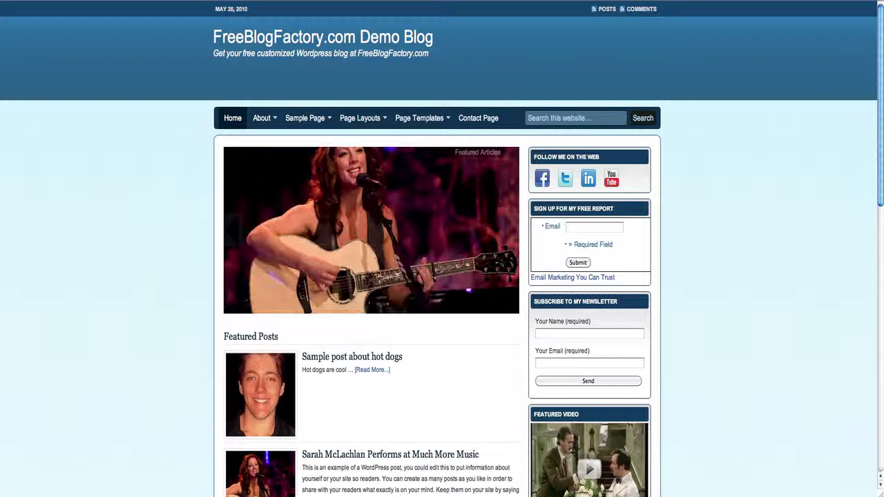
left_click(604, 232)
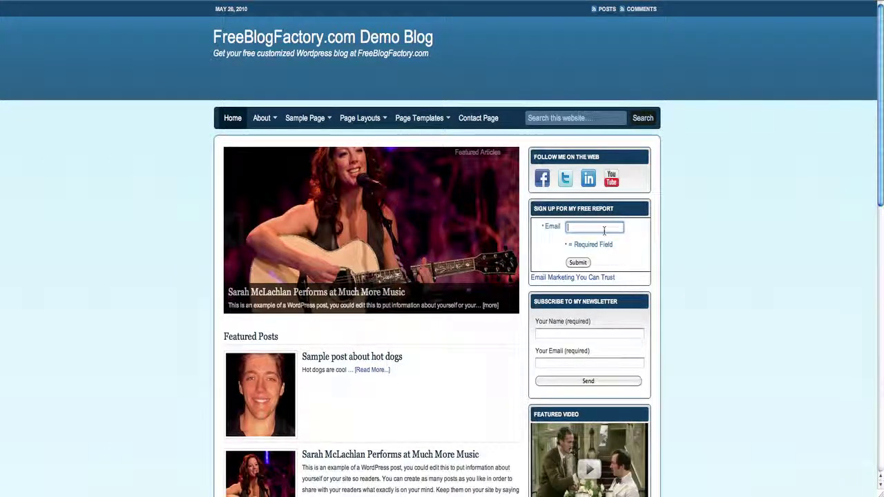